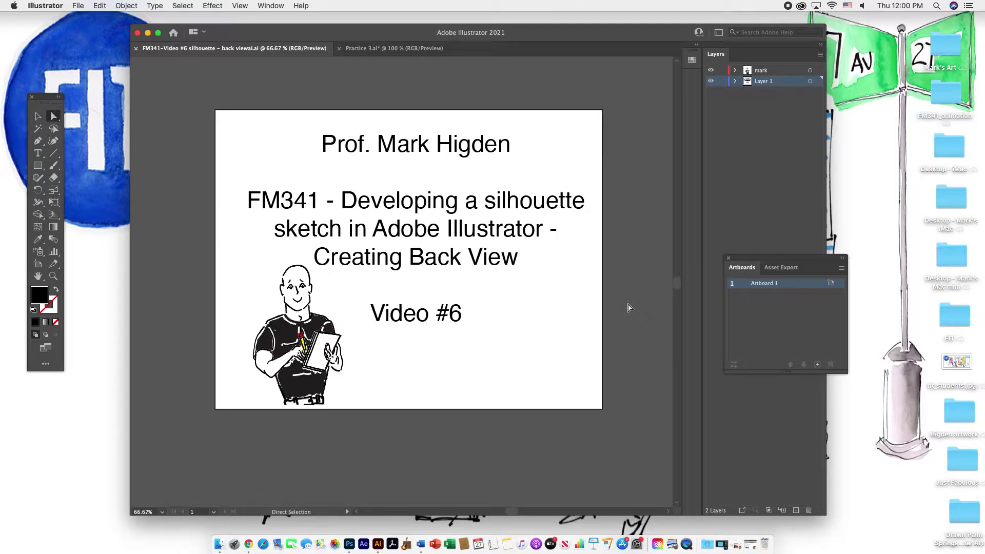
- Switch to the Practice 3.ai document showing the T-shirt sketch over the model photo
left_click(373, 50)
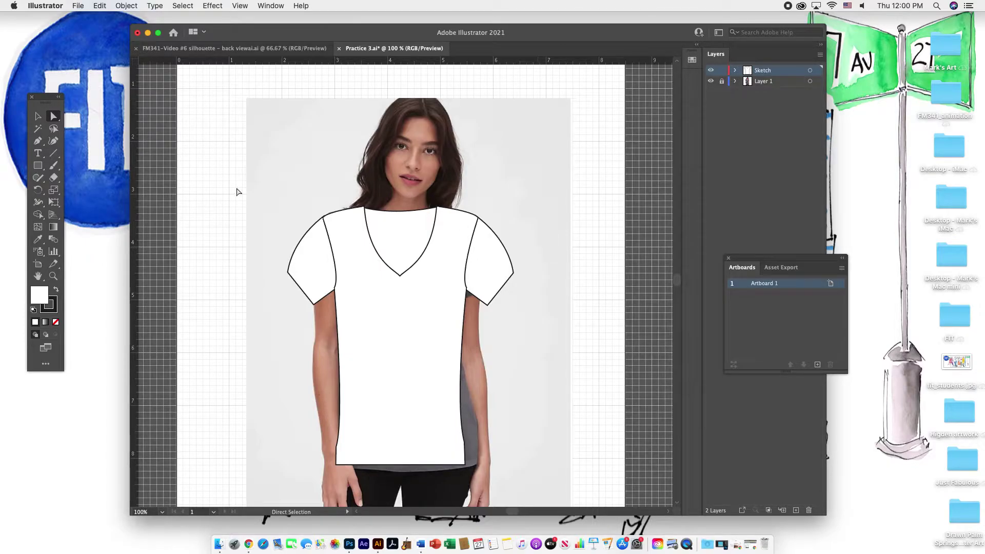
- Marquee-select every body, sleeve and neckline path of the T-shirt with the Selection tool
left_click(39, 118)
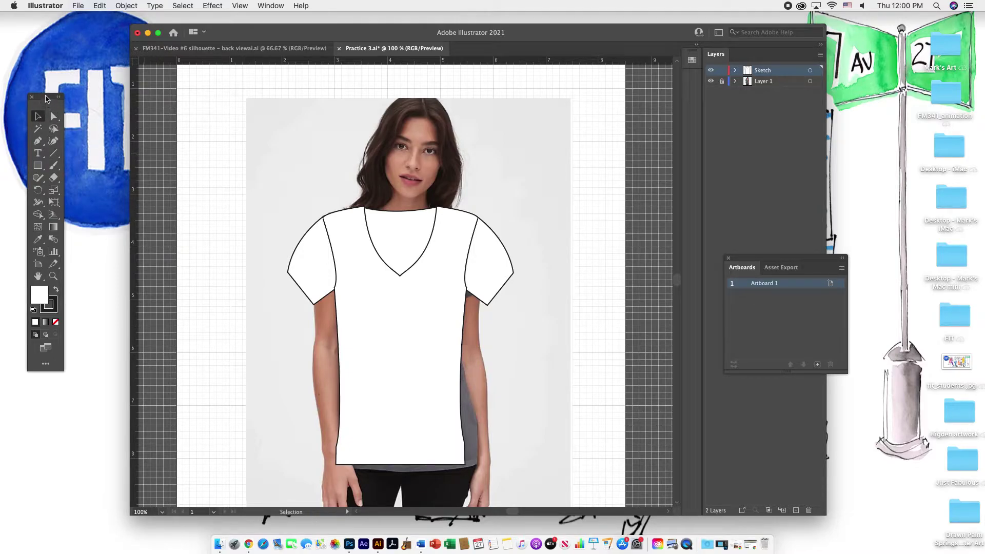
left_click_drag(47, 98, 93, 110)
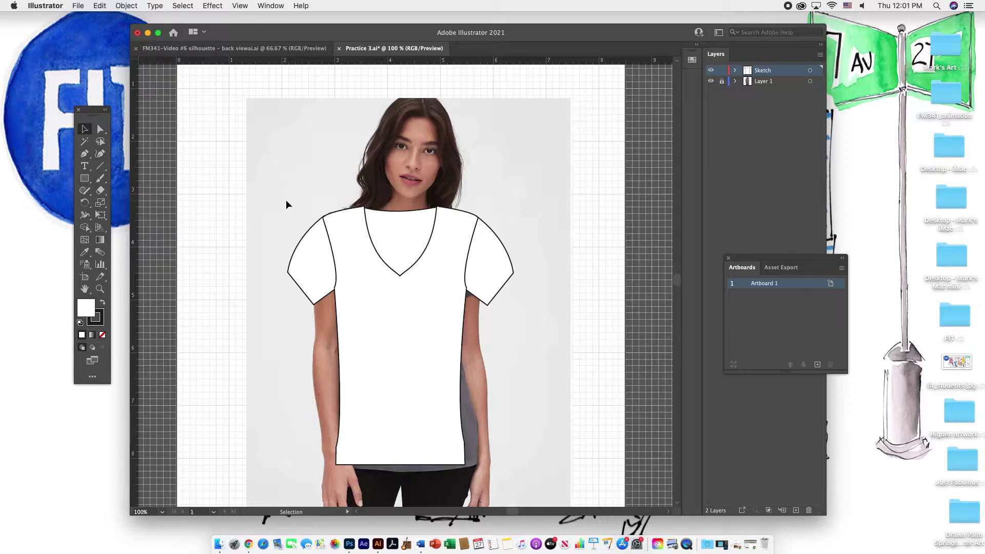
left_click_drag(286, 200, 500, 458)
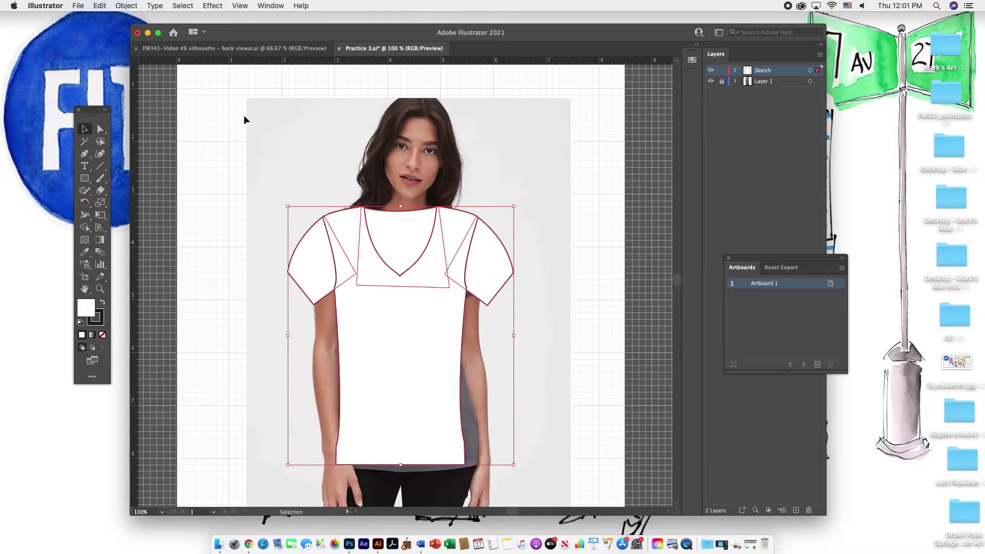
left_click(125, 5)
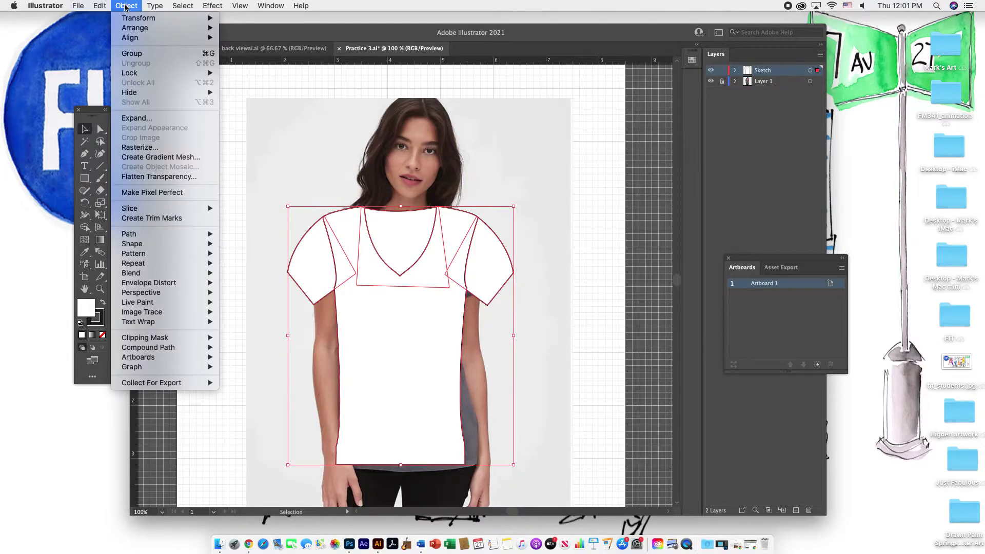
- Group the T-shirt pieces and move the group over to the left
left_click(135, 56)
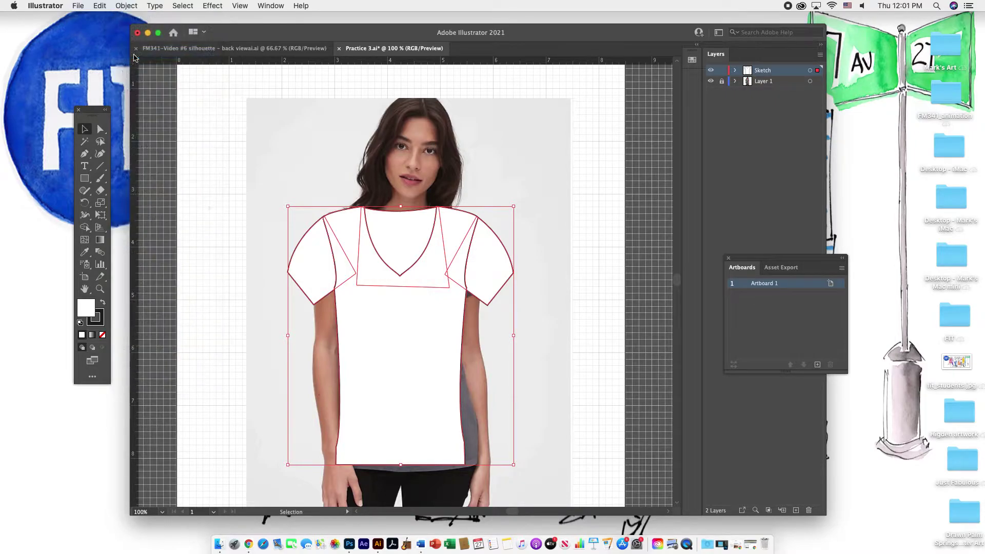
left_click_drag(430, 330, 372, 294)
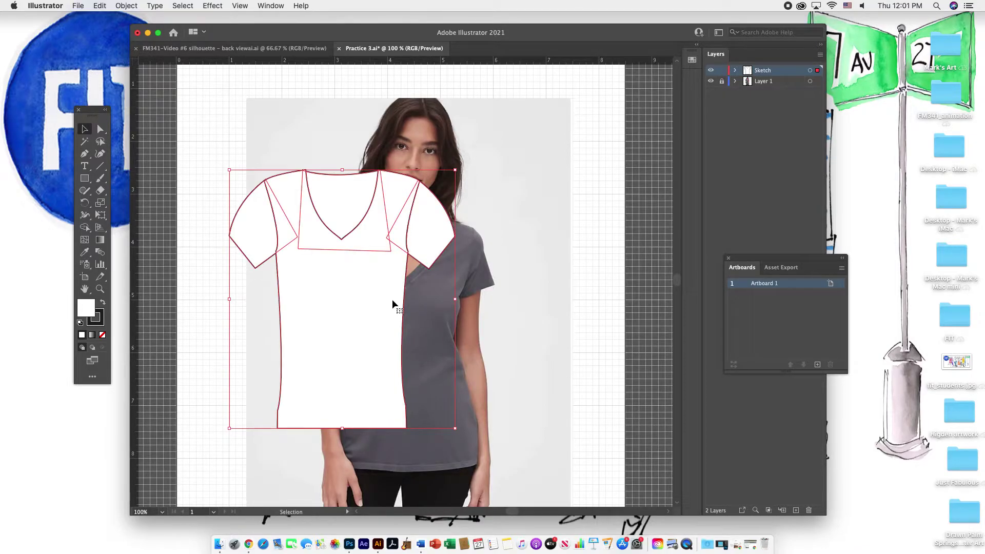
left_click_drag(371, 300, 346, 307)
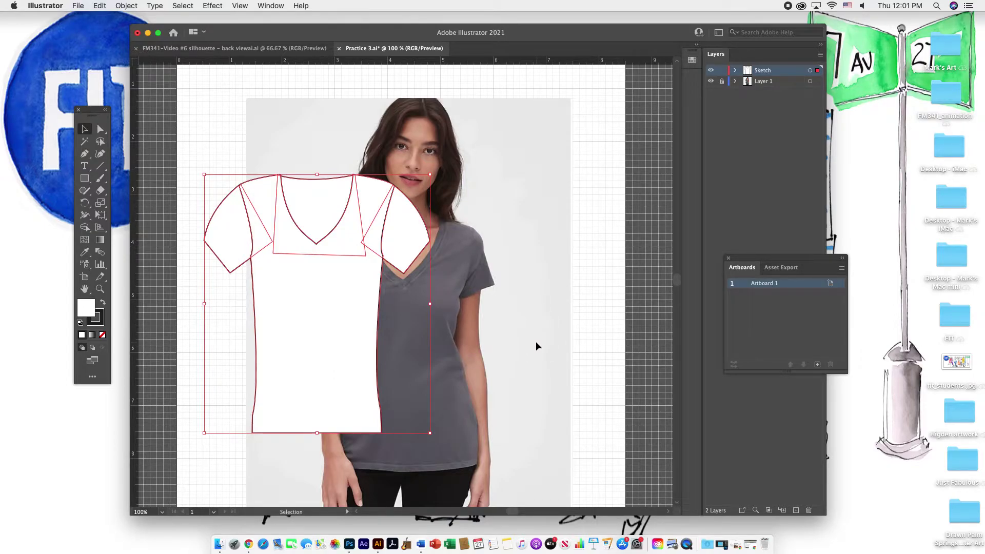
left_click_drag(331, 336, 321, 336)
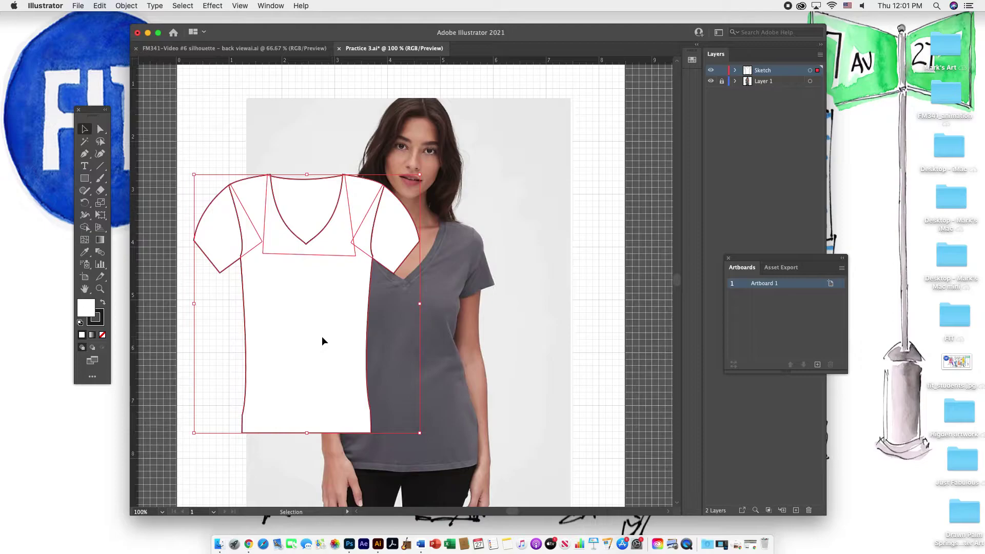
left_click_drag(321, 337, 319, 337)
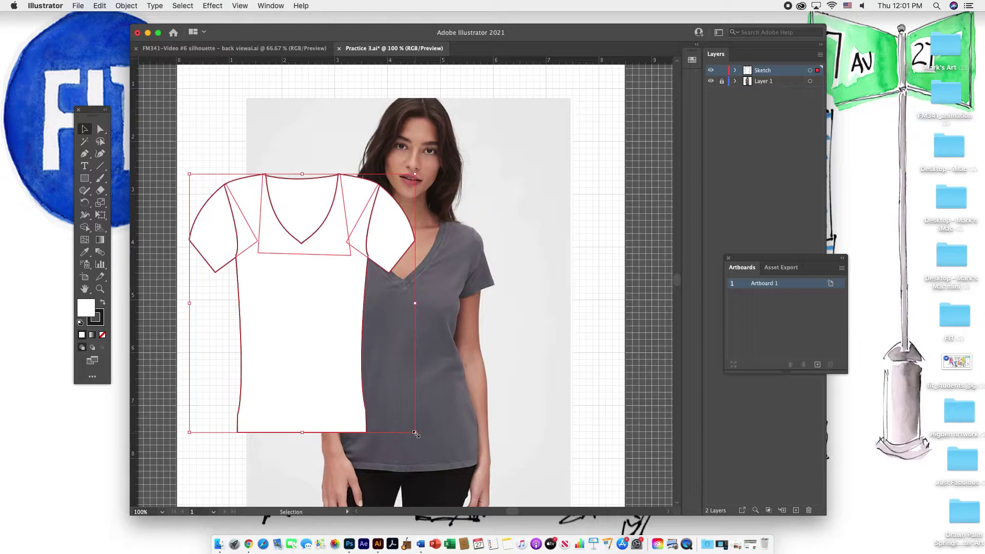
- Scale the shirt down and place an identical copy beside it on the right
mouse_move(415, 432)
left_mouse_down()
mouse_move(365, 389)
mouse_move(417, 435)
mouse_move(368, 408)
mouse_move(415, 447)
mouse_move(396, 430)
left_mouse_up()
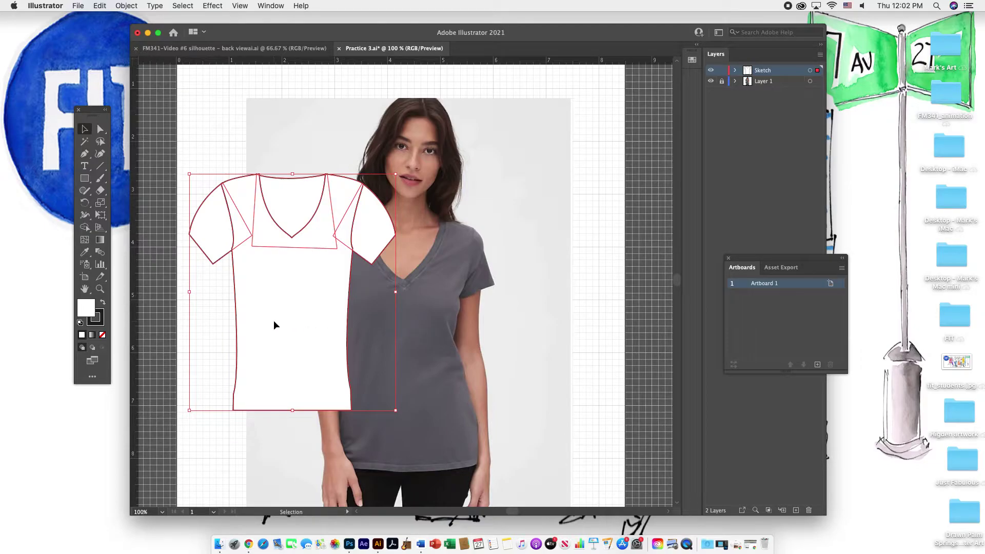
left_click_drag(277, 325, 512, 325)
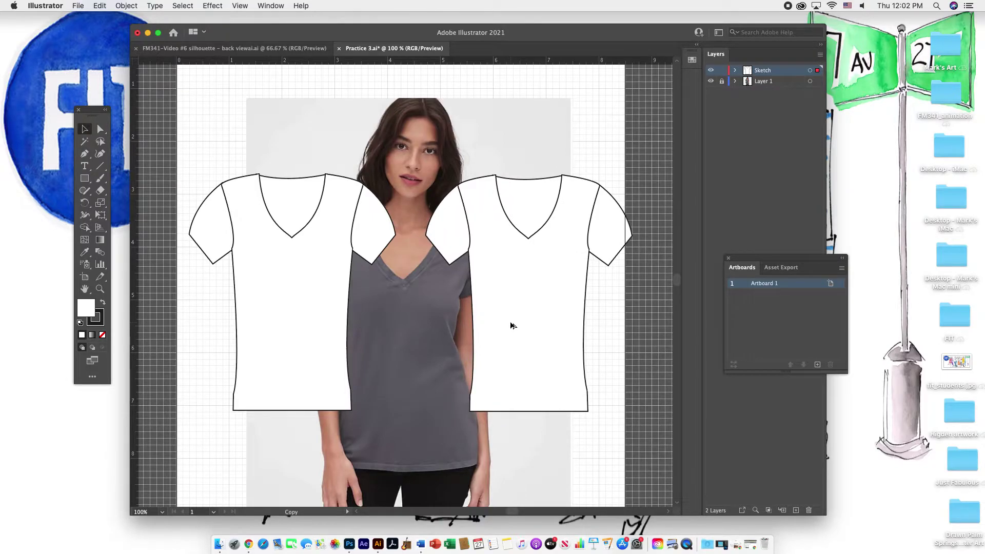
left_click_drag(512, 325, 510, 321)
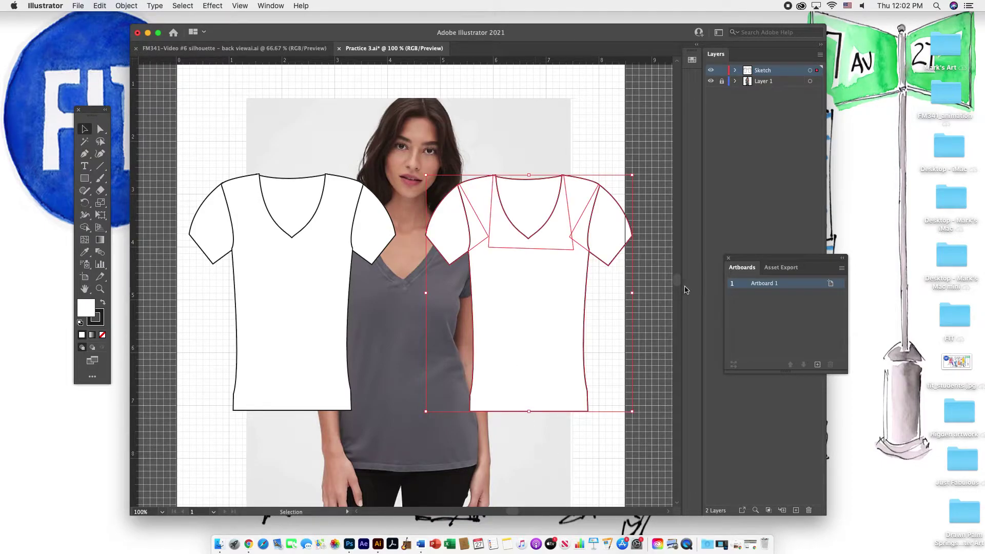
- Lock the Sketch layer, unlock Layer 1, and shrink the model photo
left_click(722, 71)
left_click(721, 81)
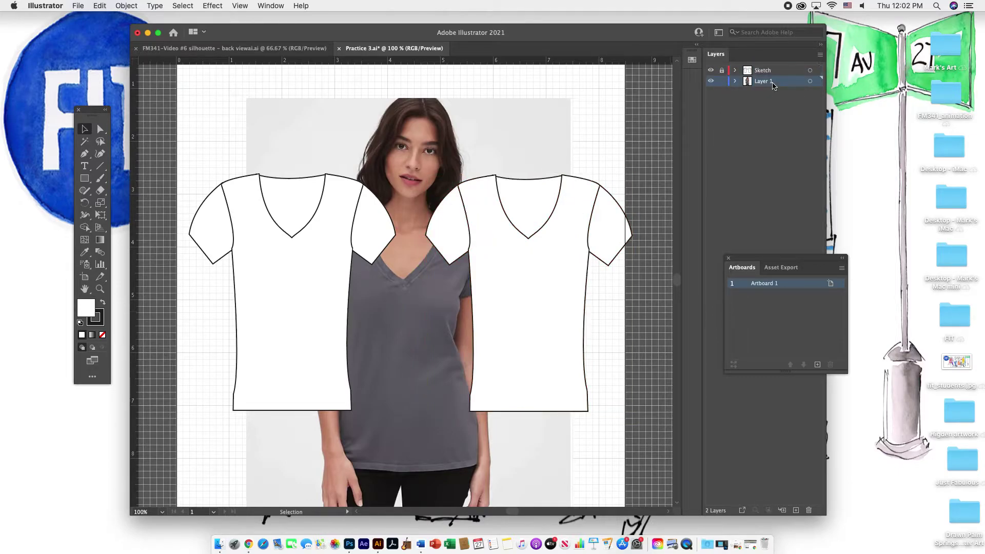
left_click(532, 135)
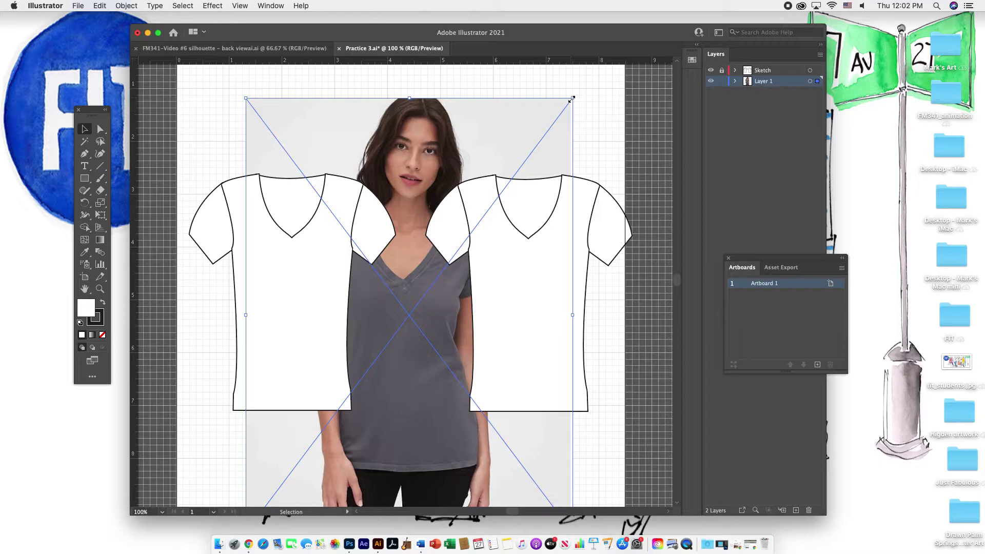
left_click_drag(572, 98, 353, 410)
- Position the photo just below the left shirt and lock Layer 1
scroll(427, 420, "down", 5)
left_click_drag(319, 376, 287, 405)
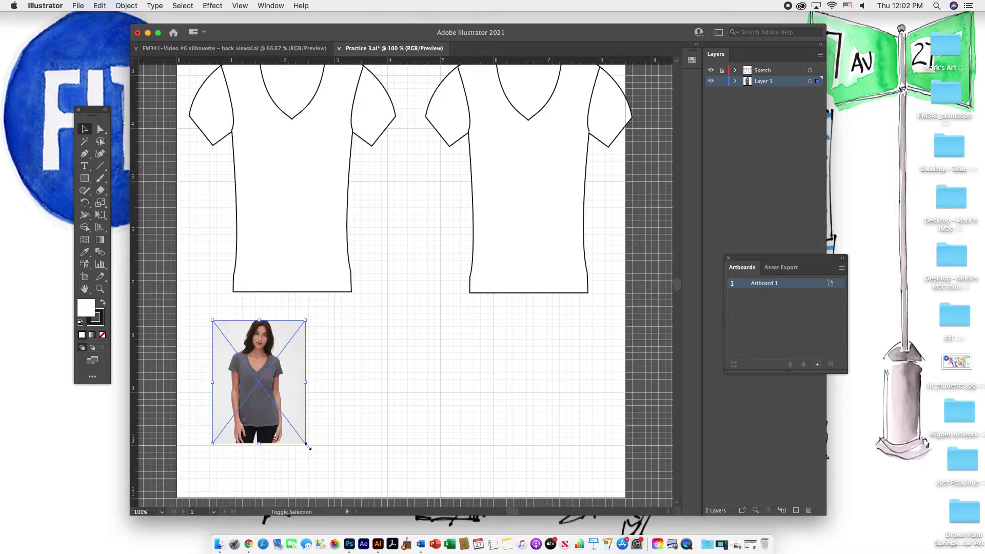
left_click_drag(307, 445, 328, 467)
left_click_drag(312, 420, 322, 421)
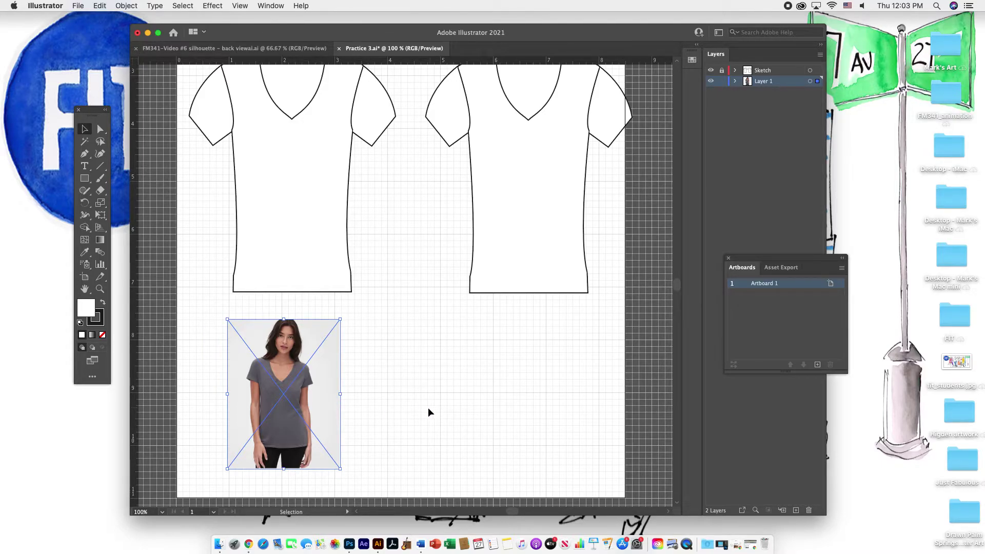
left_click(722, 81)
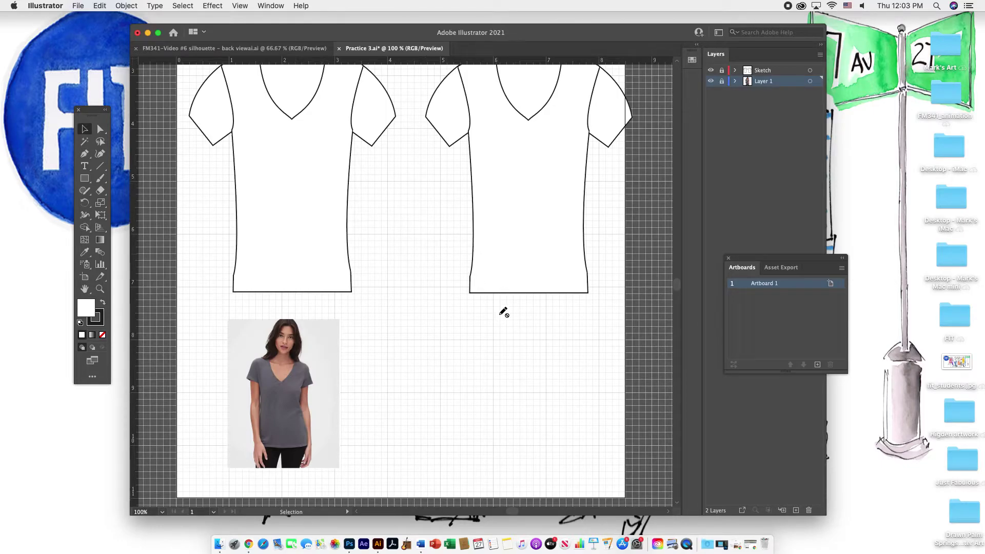
scroll(503, 312, "up", 4)
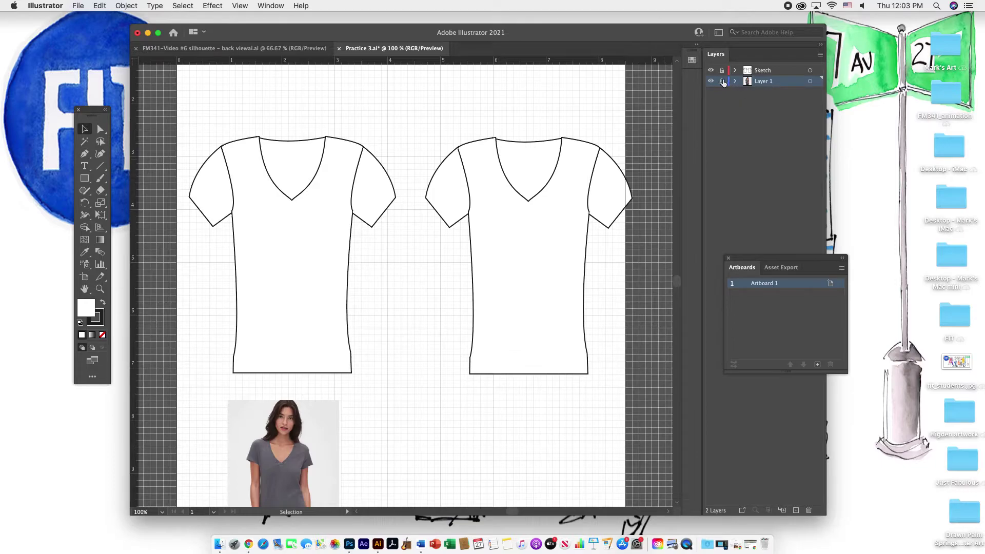
- Make the Sketch layer active and unlocked while locking the photo's Layer 1
left_click(769, 73)
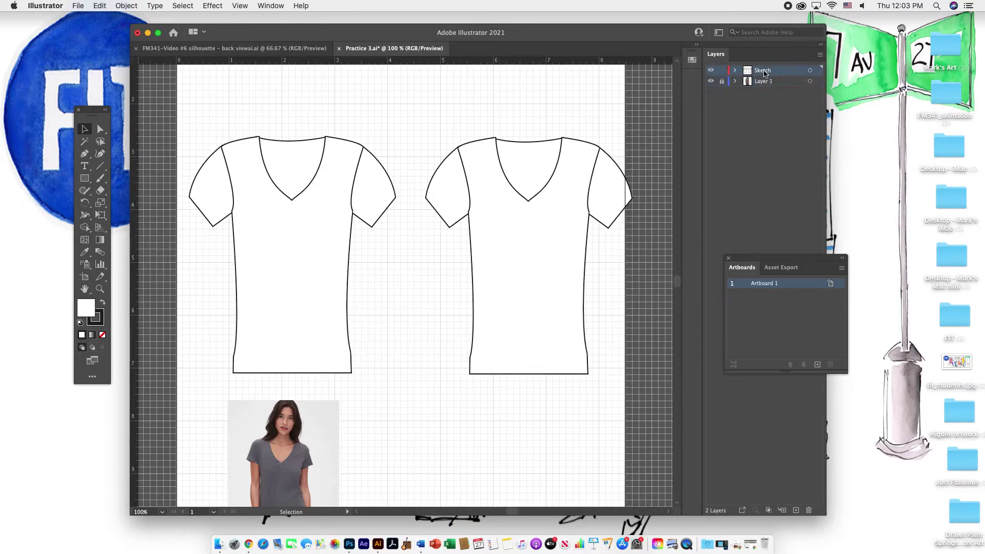
left_click(722, 71)
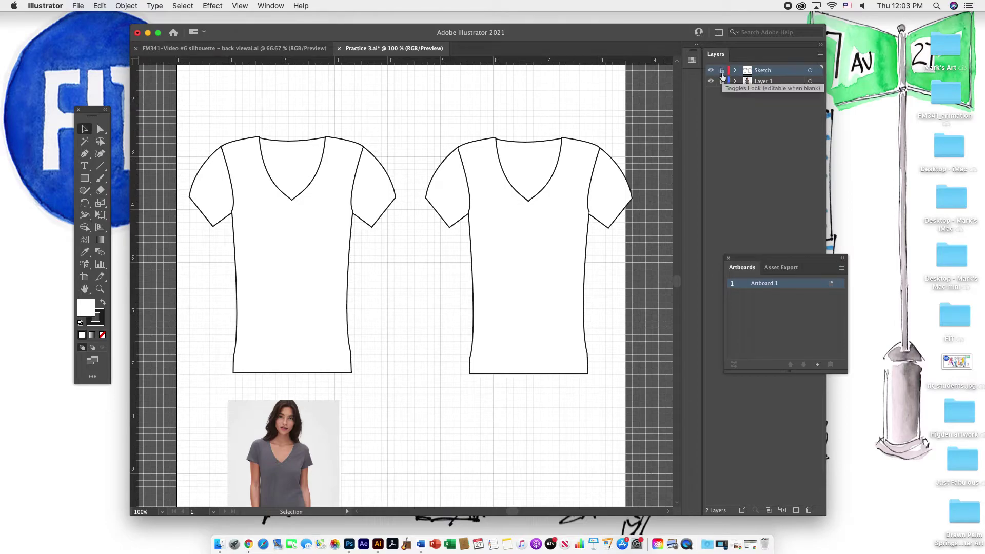
left_click(721, 72)
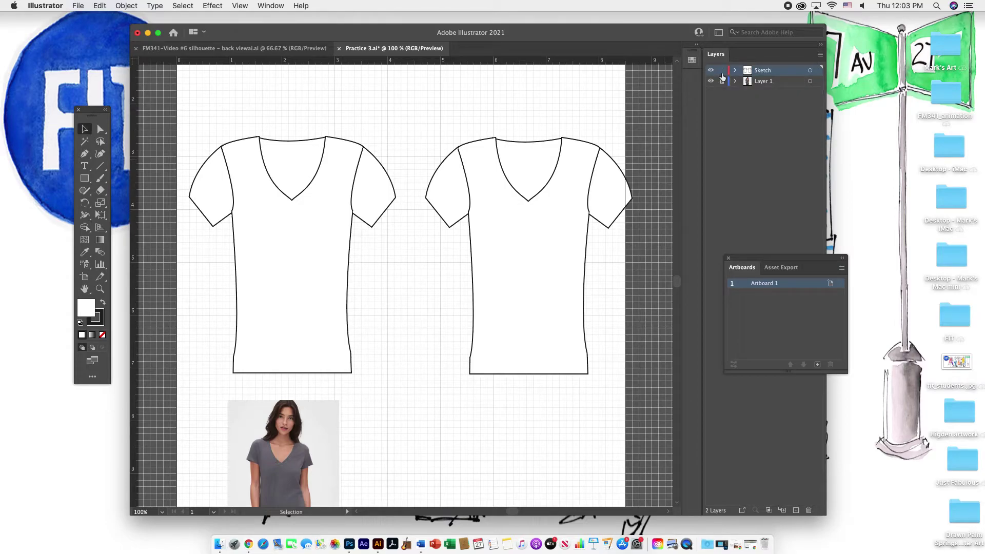
left_click(722, 81)
- Nudge the right T-shirt left toward the other shirt and deselect it
left_click_drag(546, 288, 531, 289)
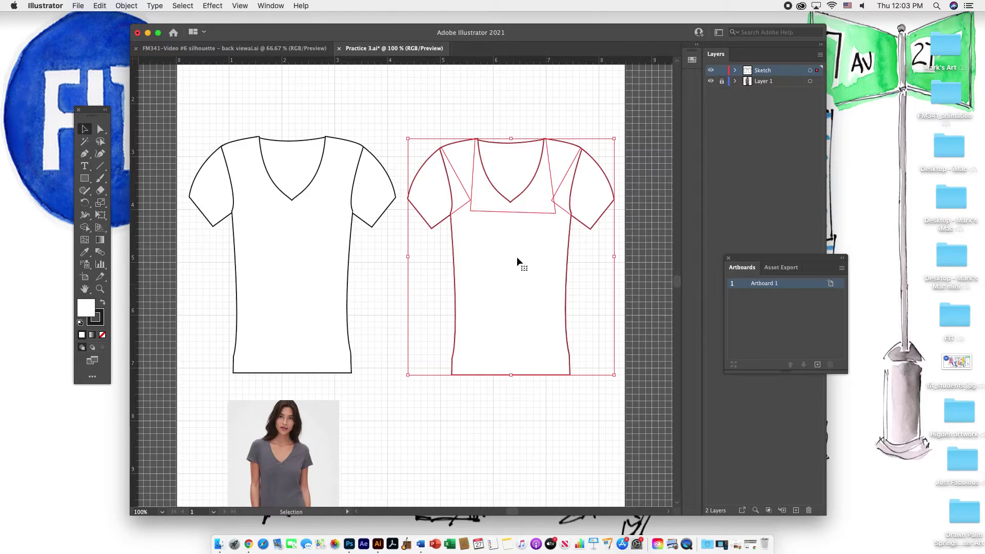
left_click(510, 417)
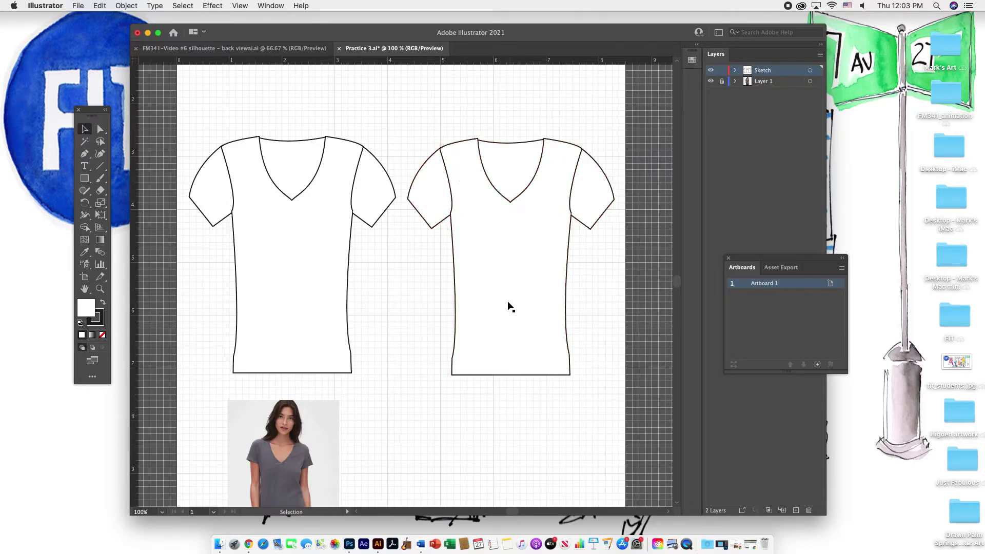
scroll(481, 421, "down", 3)
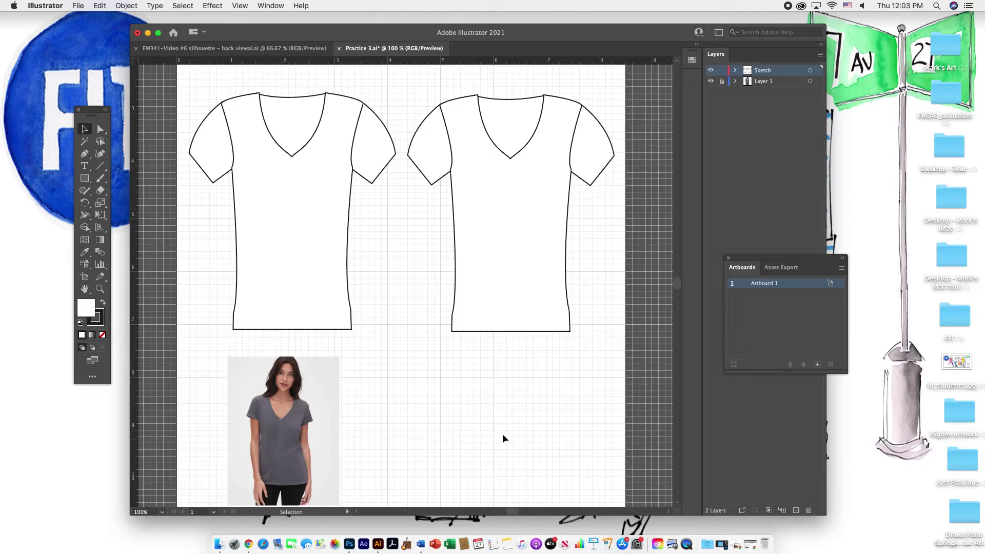
scroll(507, 436, "up", 2)
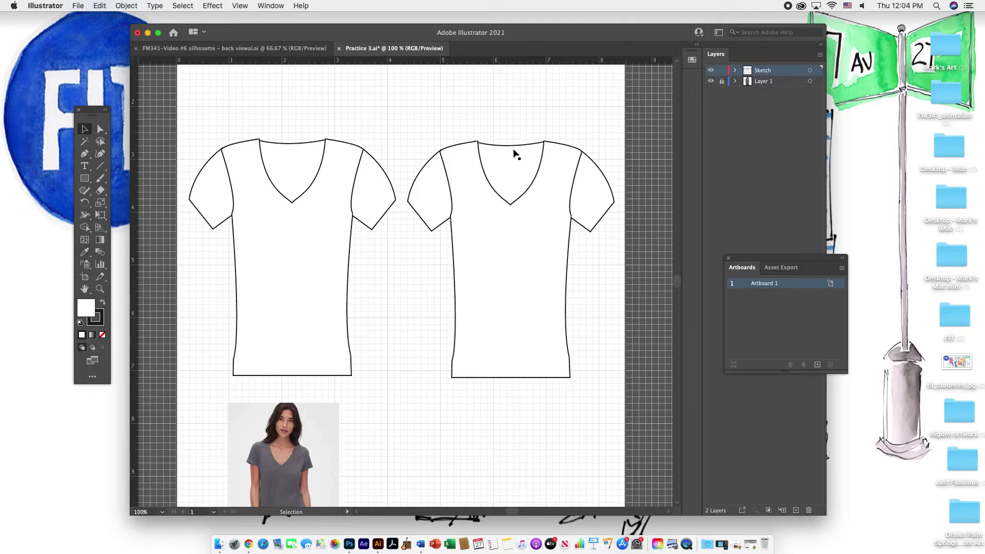
- Ungroup the right-hand T-shirt copy into separate pieces with Object > Ungroup
left_click(100, 130)
left_click(83, 129)
left_click(496, 246)
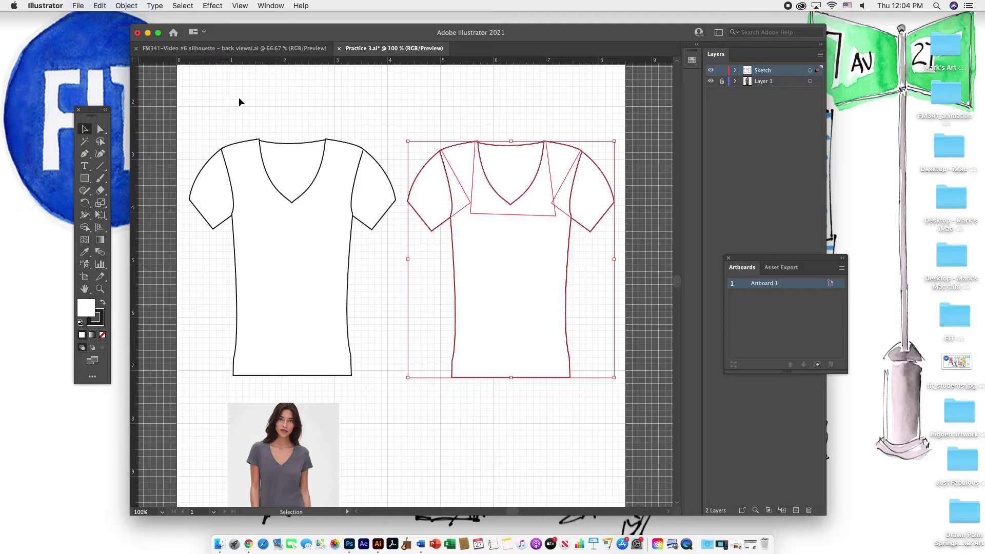
left_click(126, 6)
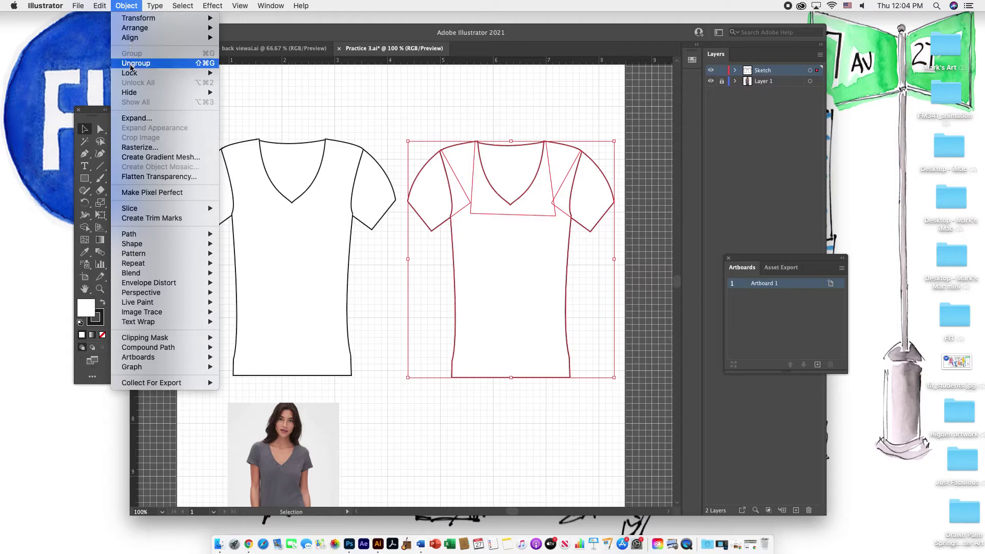
left_click(131, 64)
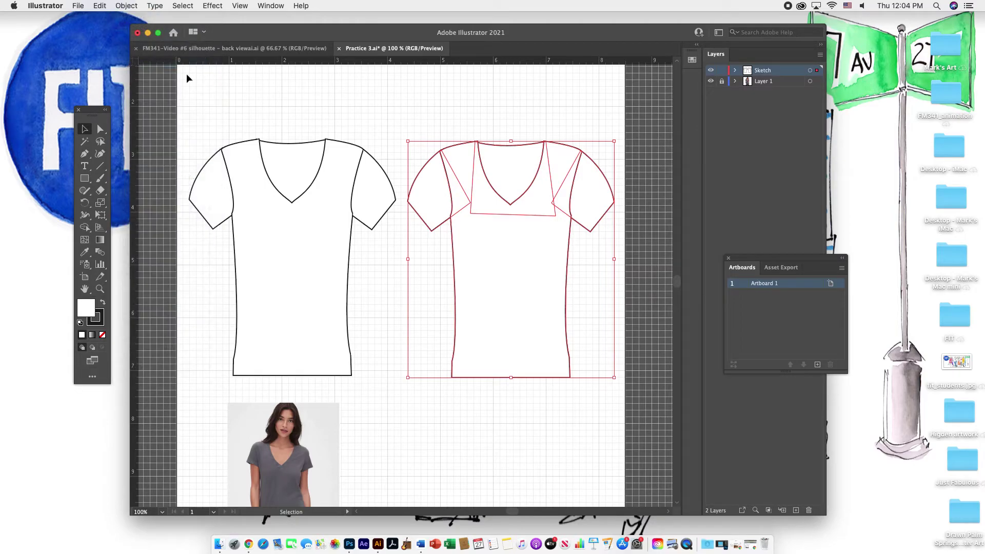
- Drag the right shirt's neckline panel down below the shirt
left_click(389, 120)
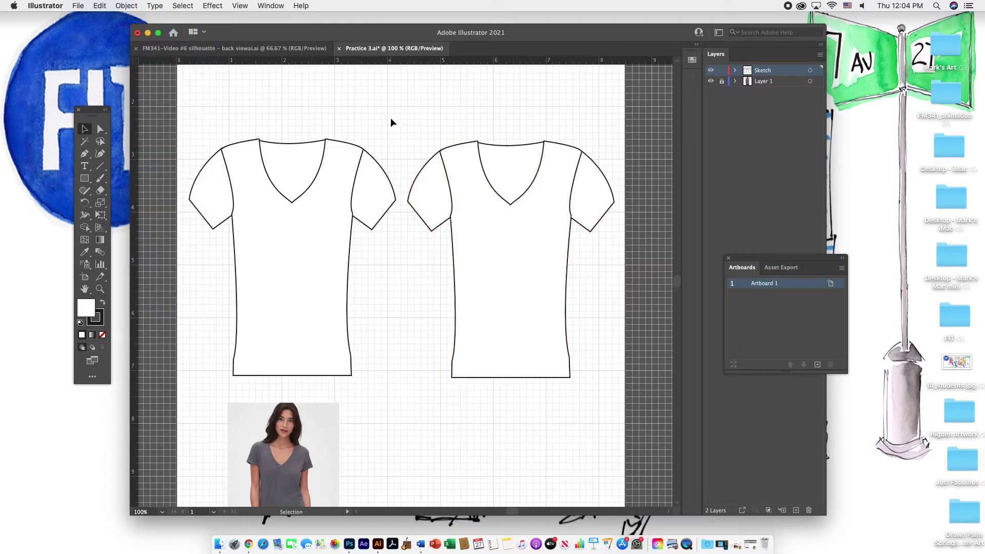
left_click(504, 178)
left_click_drag(503, 179, 440, 461)
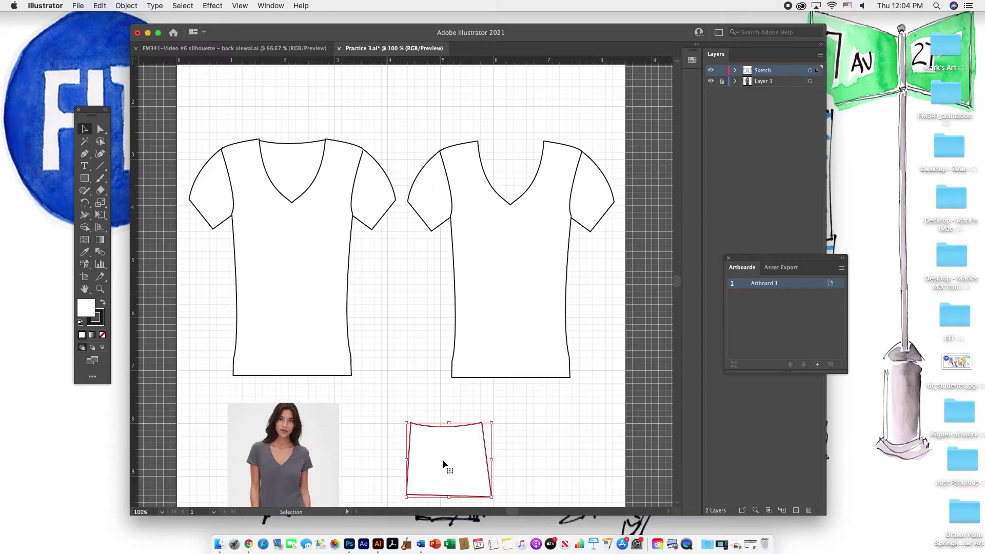
left_click(601, 281)
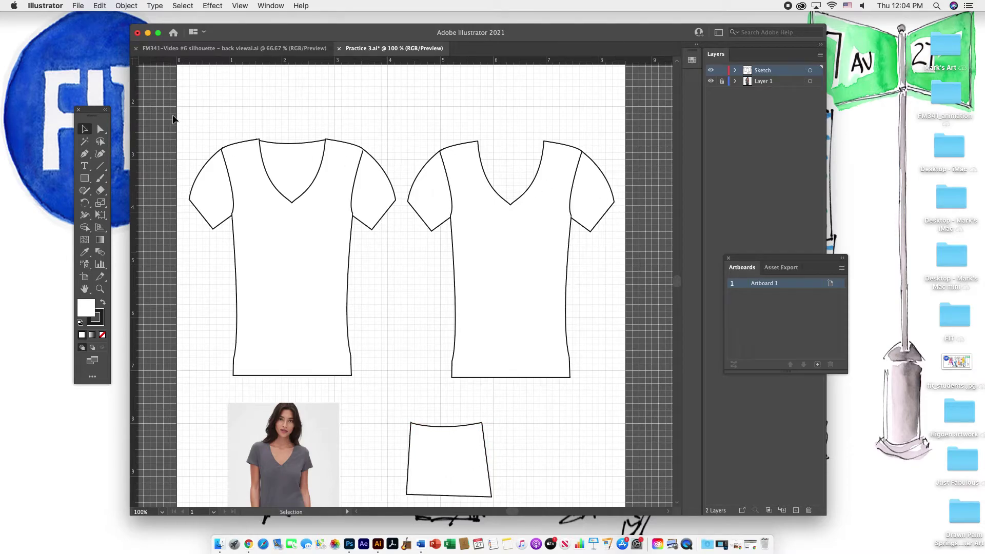
left_click(101, 129)
- Delete the right and left V-neck segments of the right shirt, restoring the accidentally deleted body
left_click(531, 186)
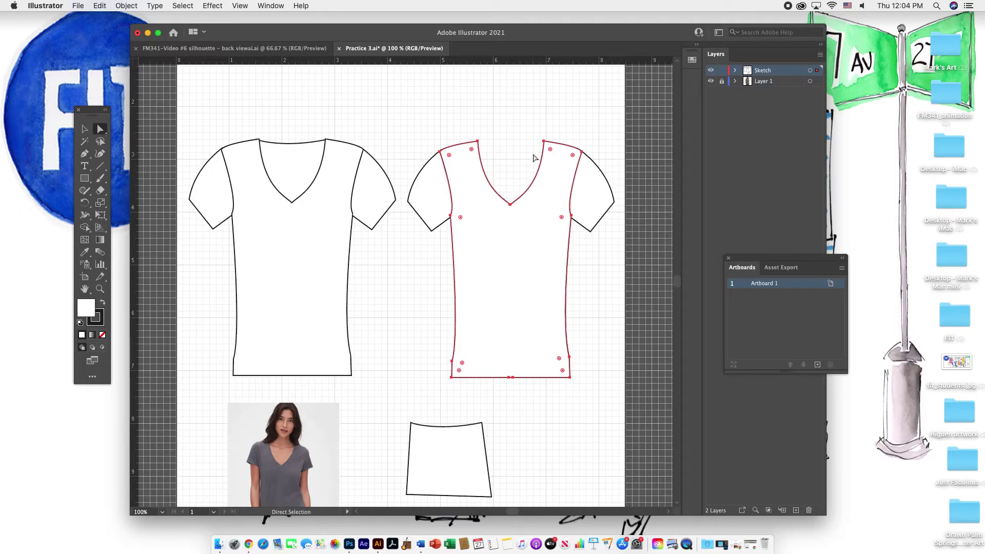
key("Delete")
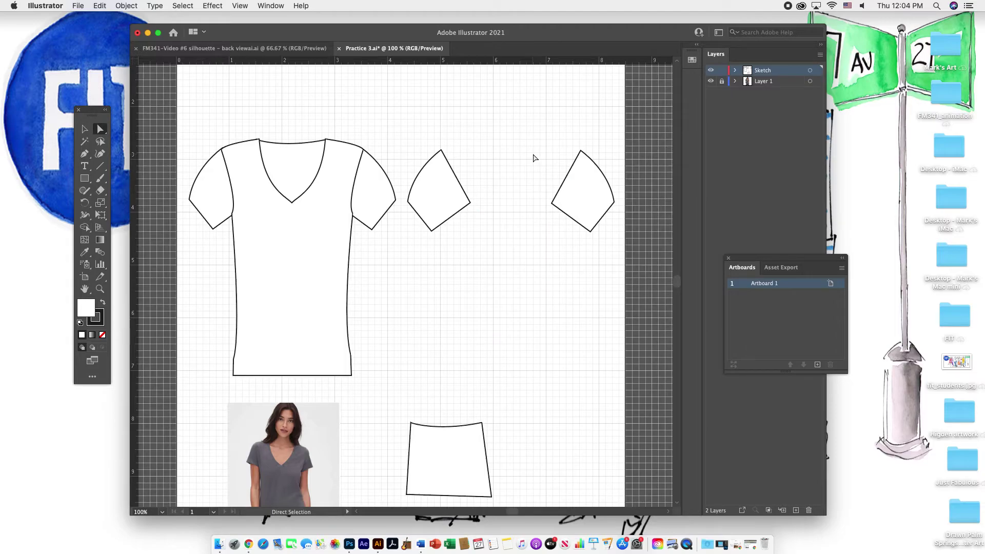
key("ctrl+f")
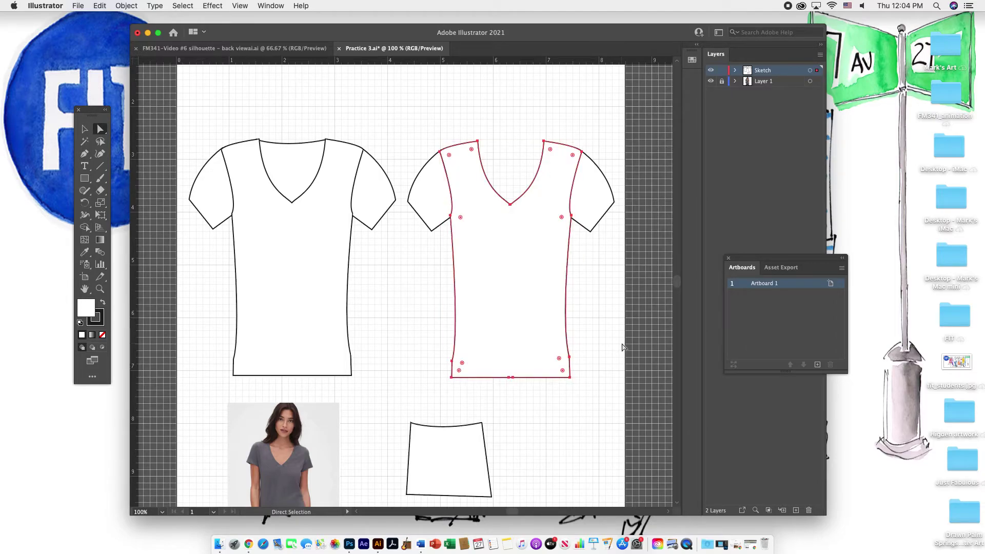
left_click(622, 348)
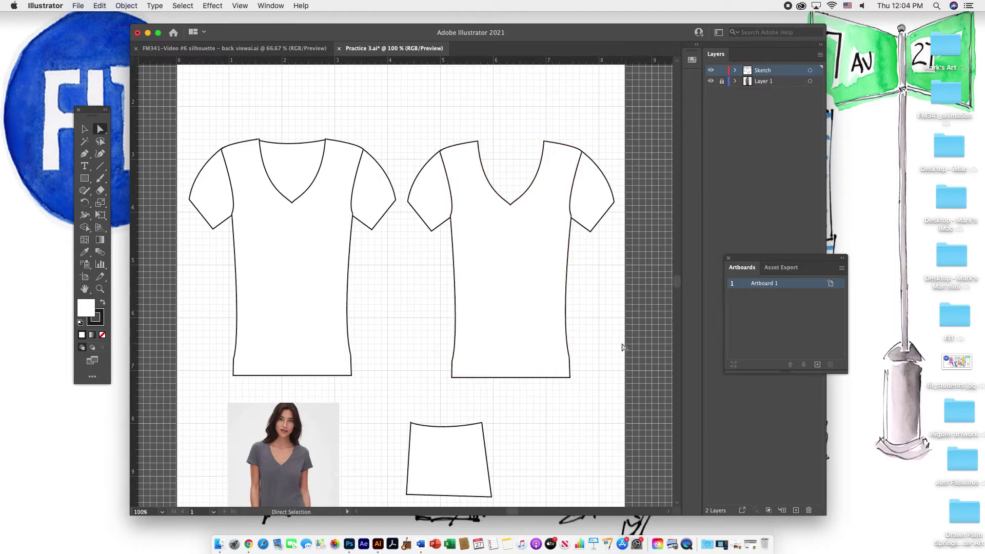
left_click(534, 186)
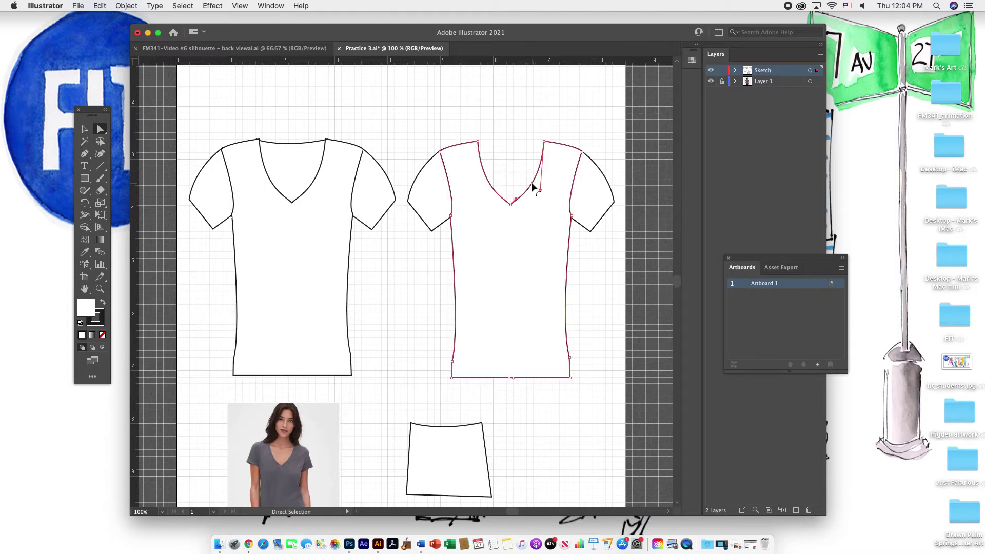
key("Delete")
left_click(590, 127)
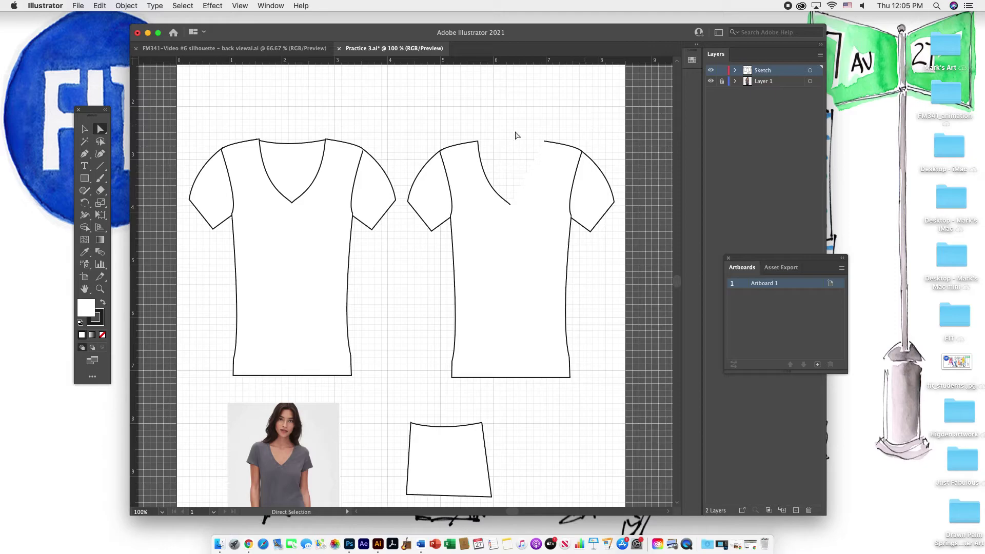
left_click(487, 180)
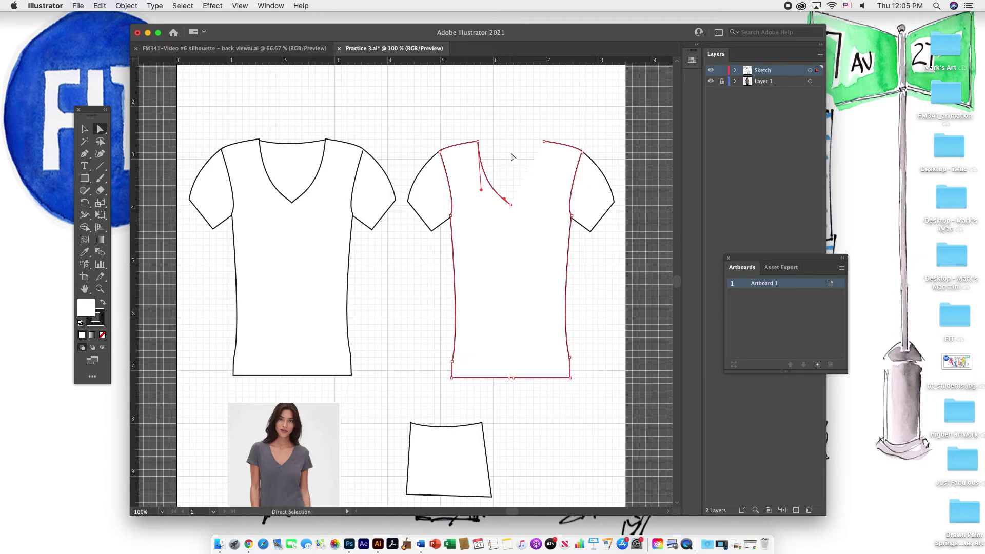
key("Delete")
left_click(591, 118)
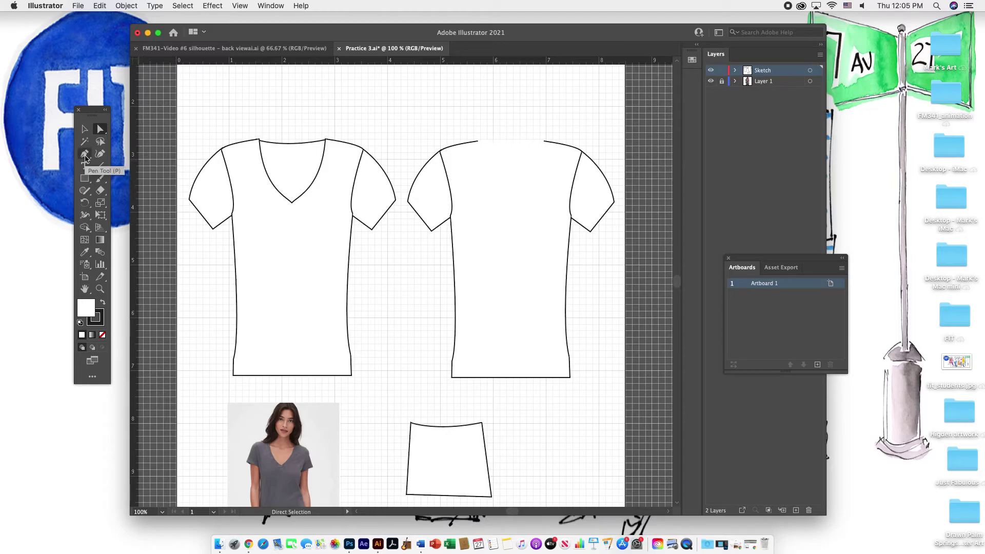
- Draw a shallow curved back neckline with the Pen tool between the right shirt's shoulder endpoints
left_click(85, 155)
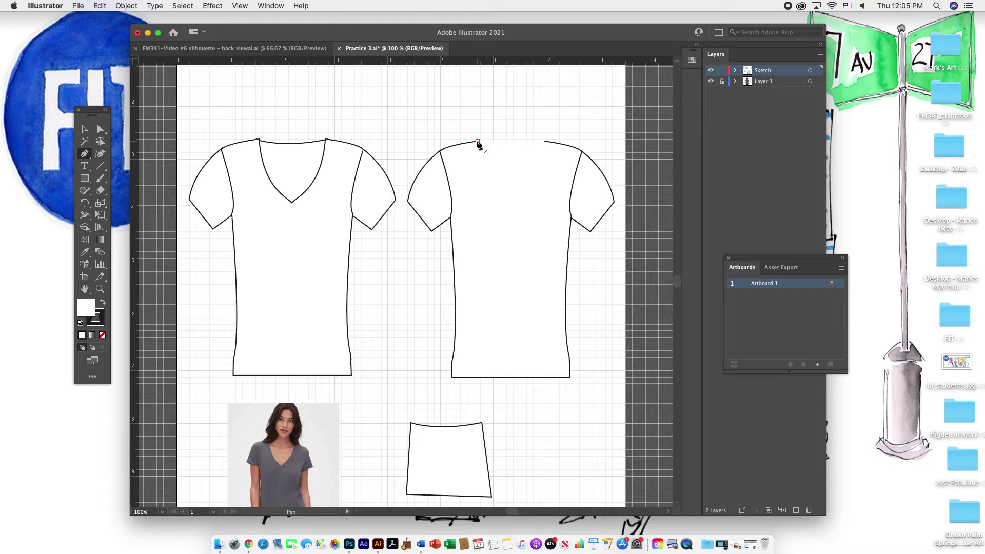
left_click(478, 142)
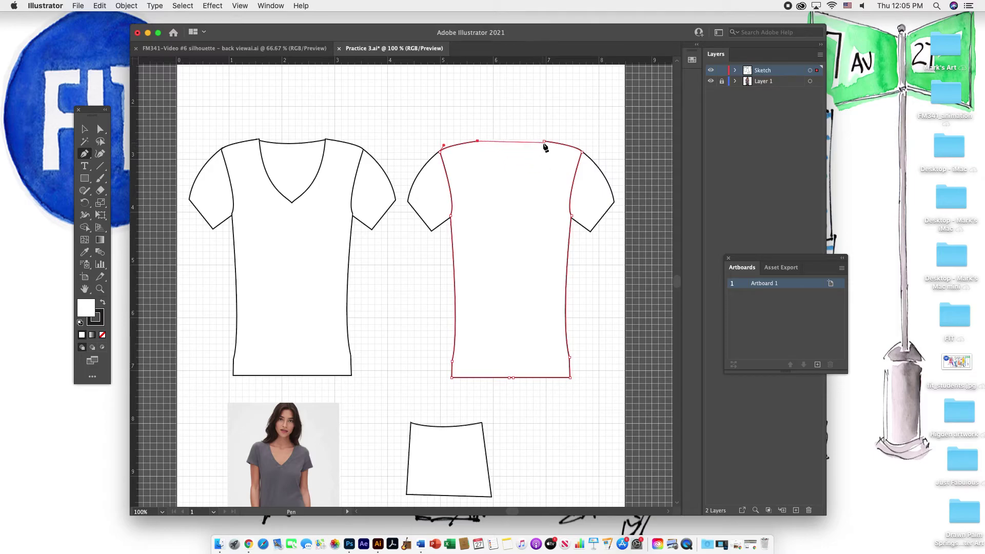
left_click(544, 142)
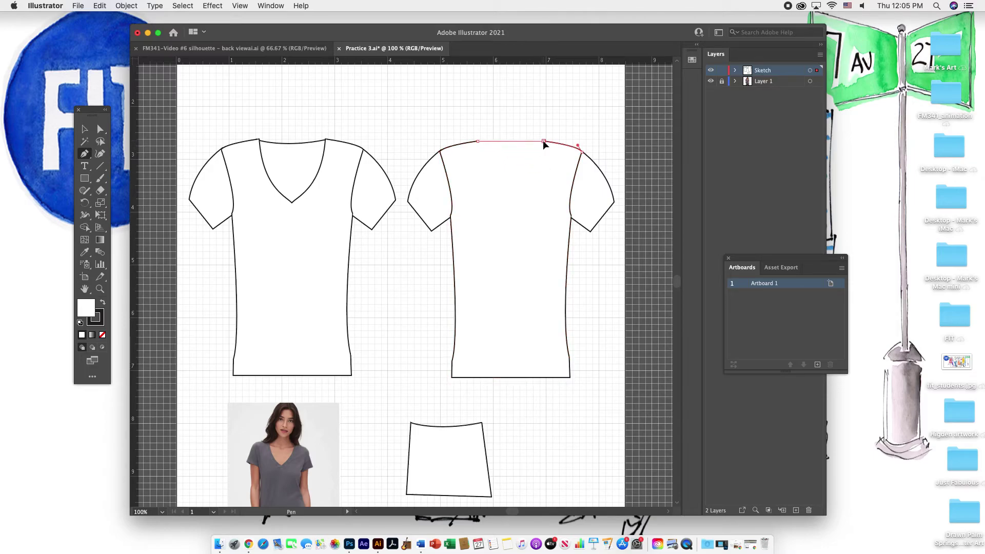
left_click_drag(543, 141, 586, 123)
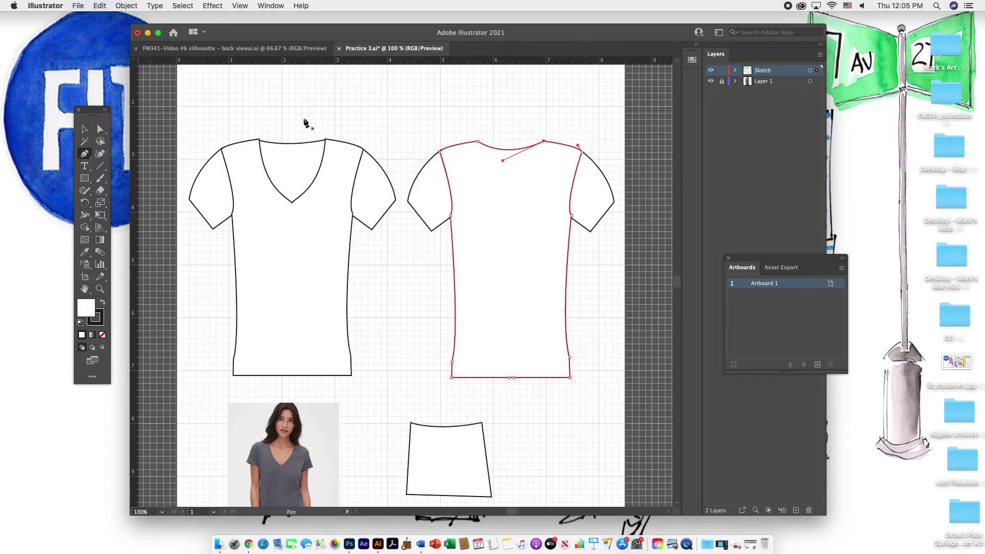
- Zoom out and delete the detached neckline panel lying below the shirts
left_click(85, 131)
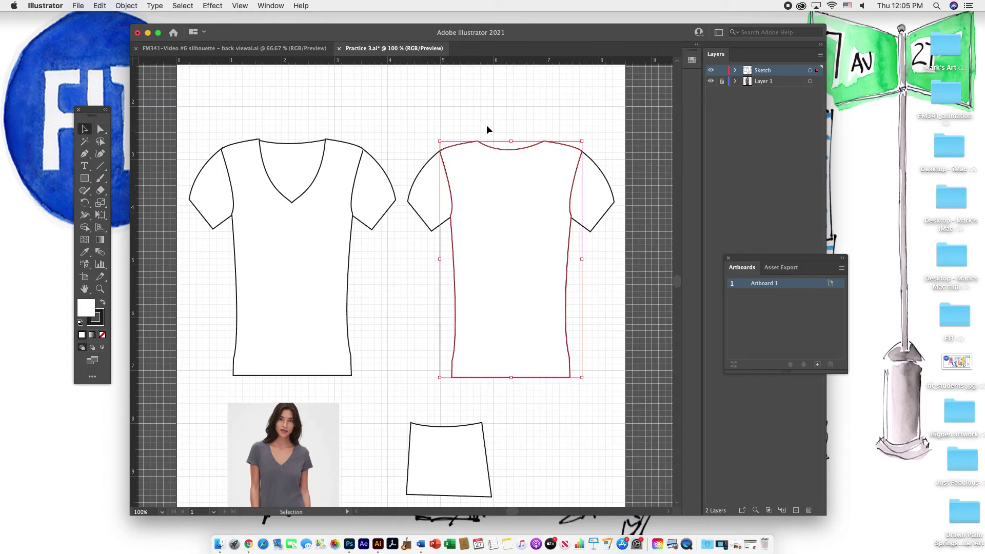
left_click(536, 125)
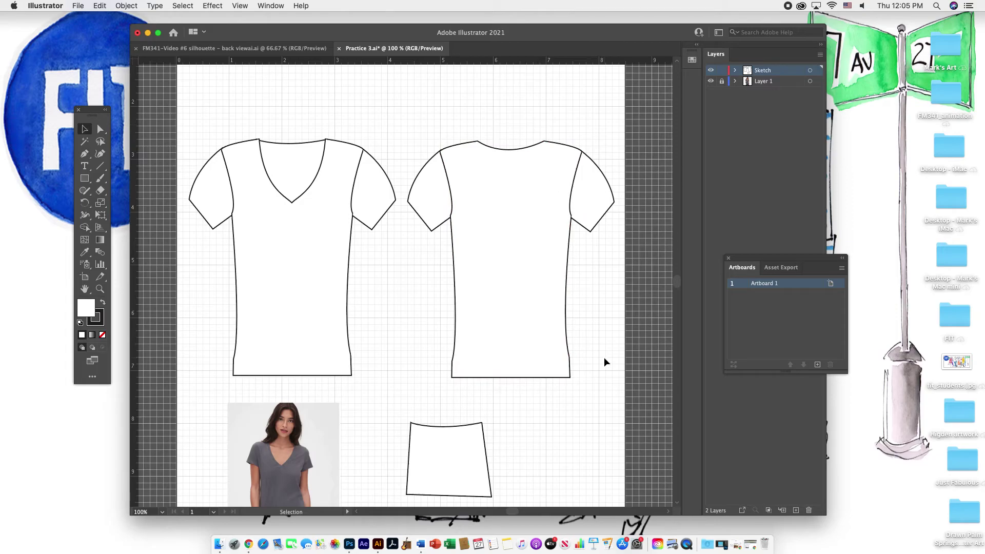
key("super+minus")
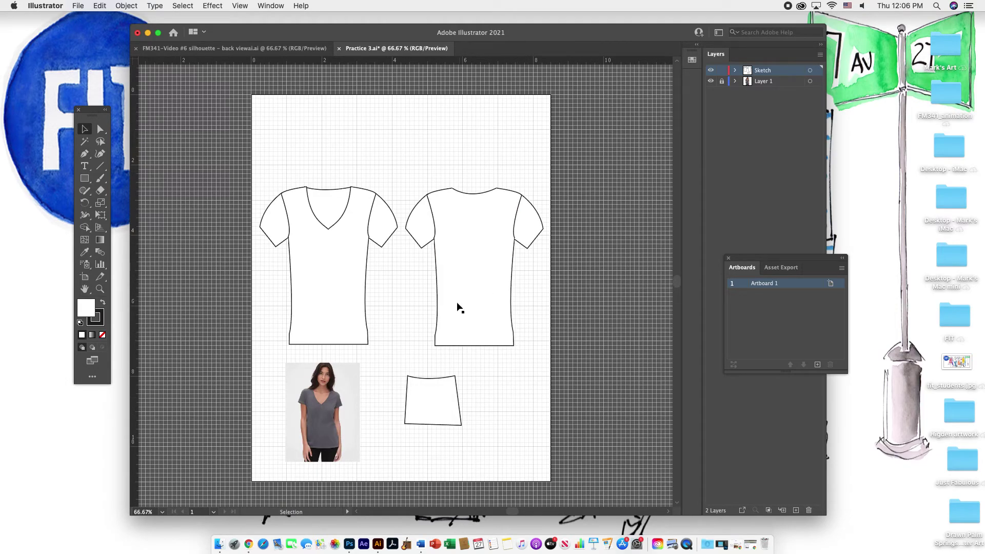
left_click(430, 406)
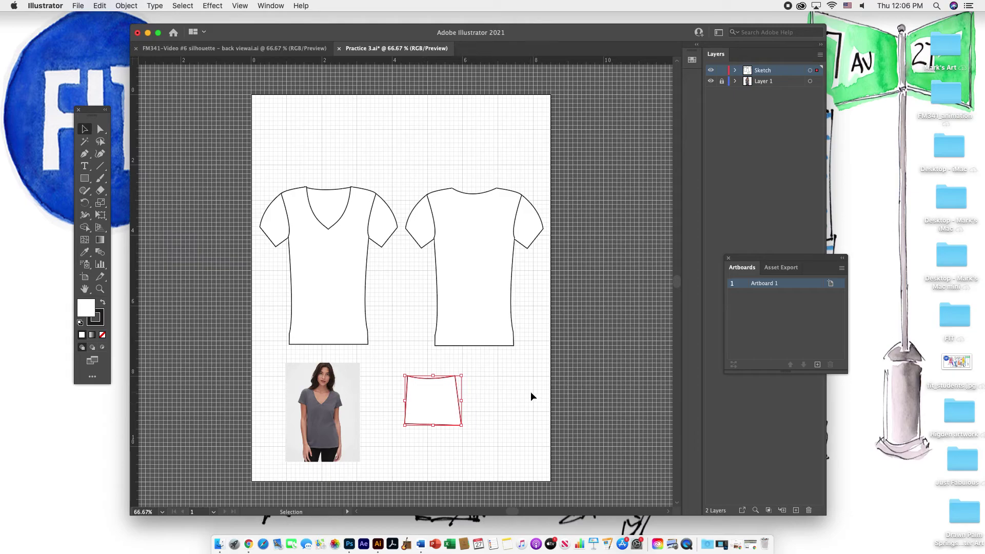
key("Delete")
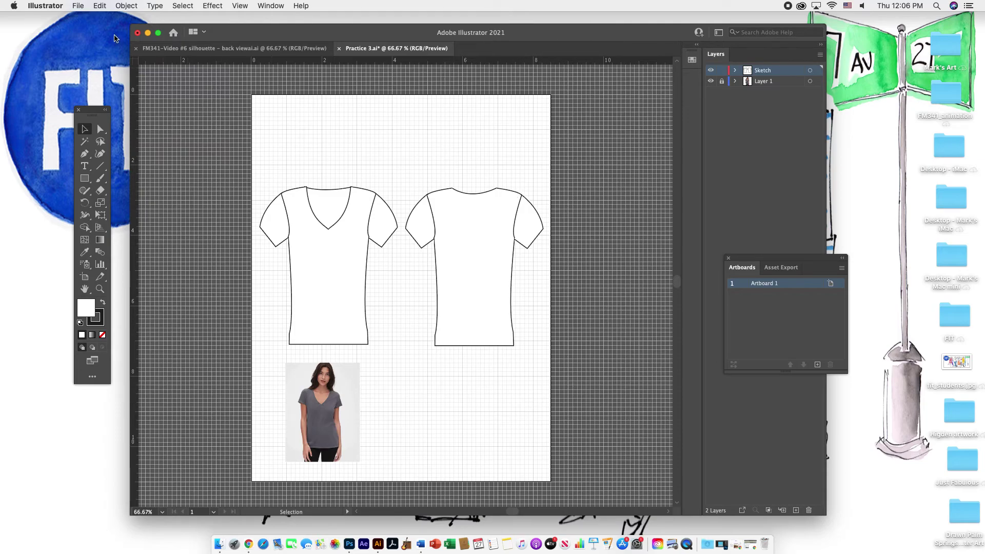
left_click(78, 6)
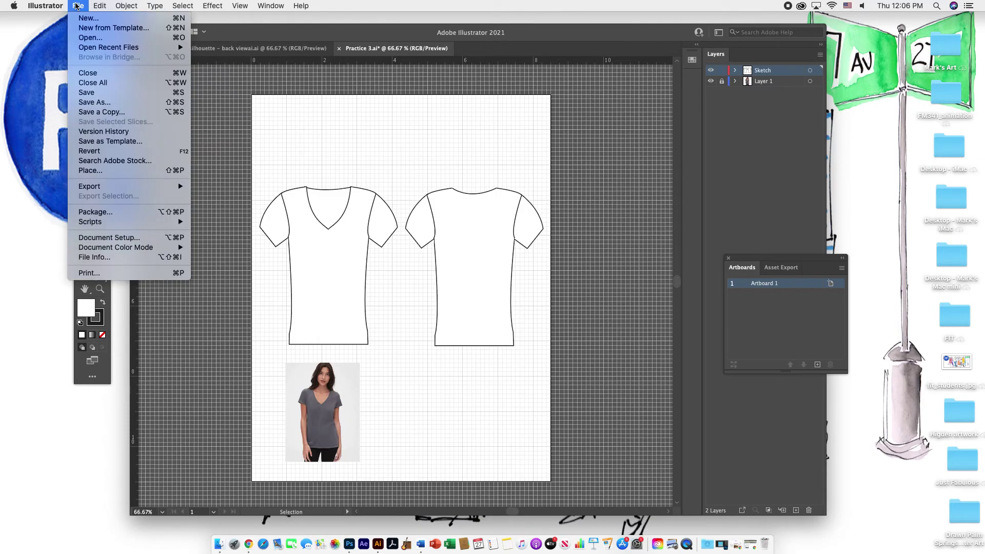
- Save As 'higden_tshirt' on the Desktop in Adobe Illustrator (ai) format
left_click(94, 102)
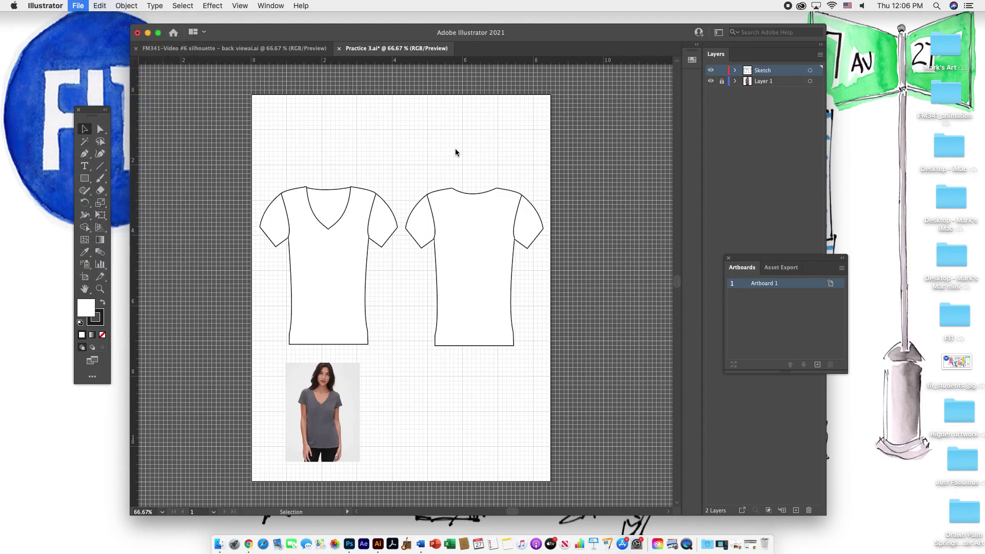
left_click(308, 243)
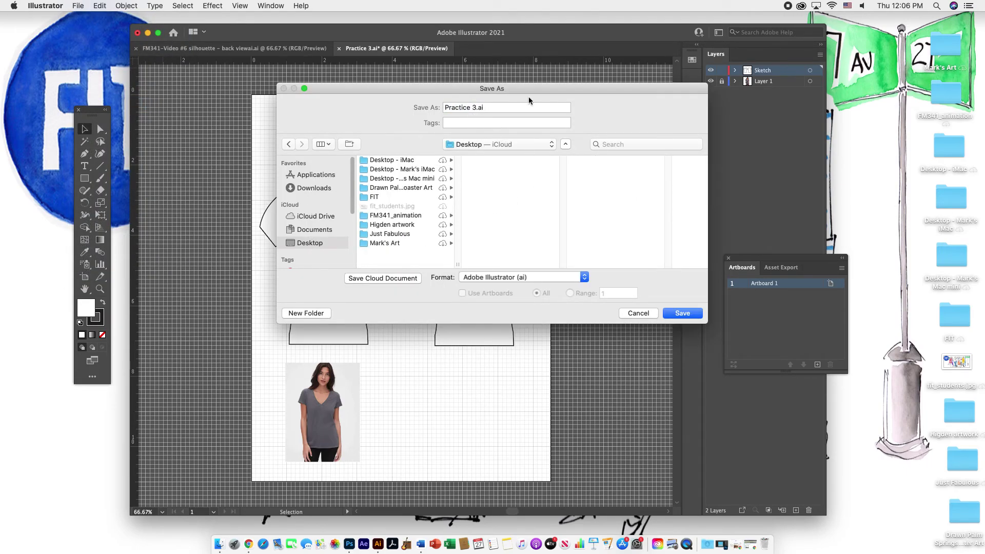
left_click_drag(531, 89, 544, 196)
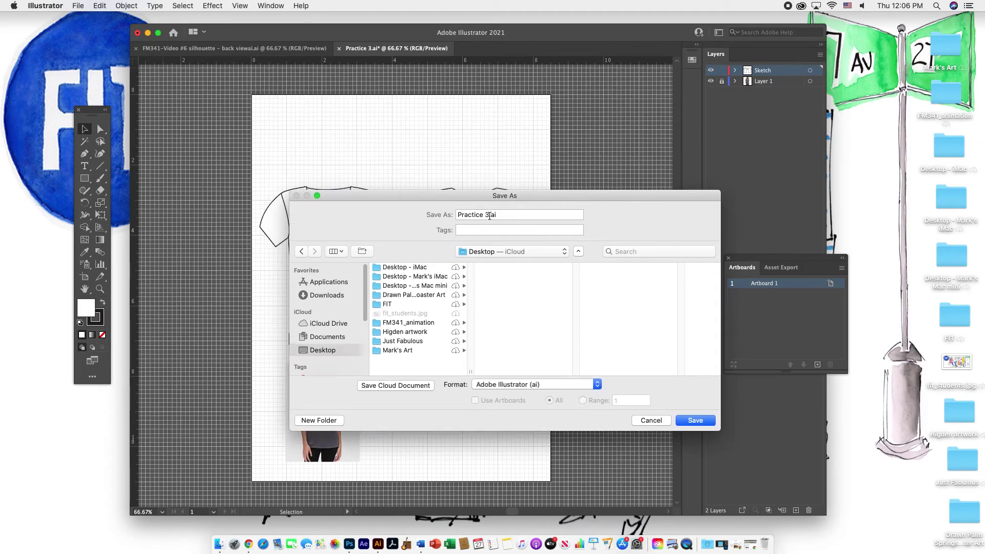
left_click_drag(490, 216, 454, 216)
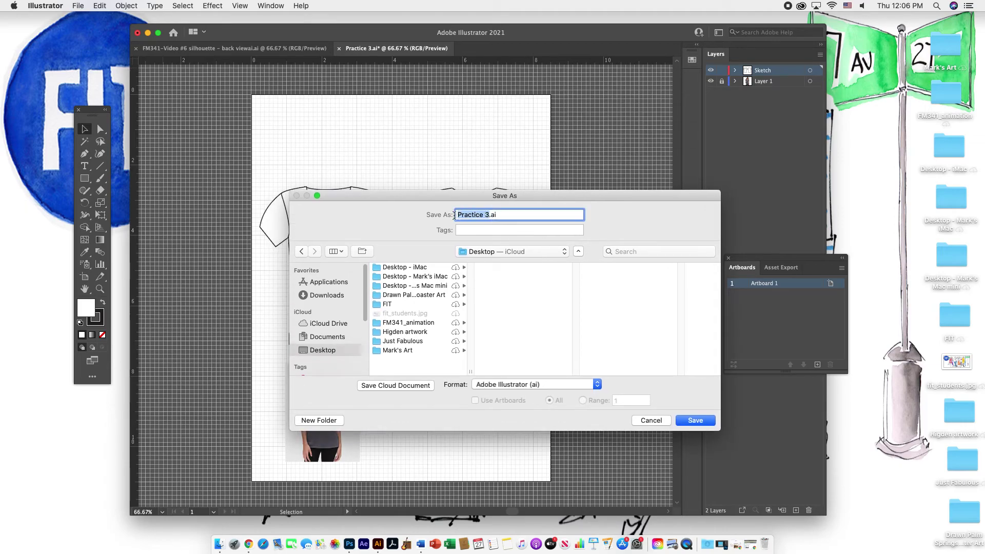
type("higden_tshirt")
left_click(695, 420)
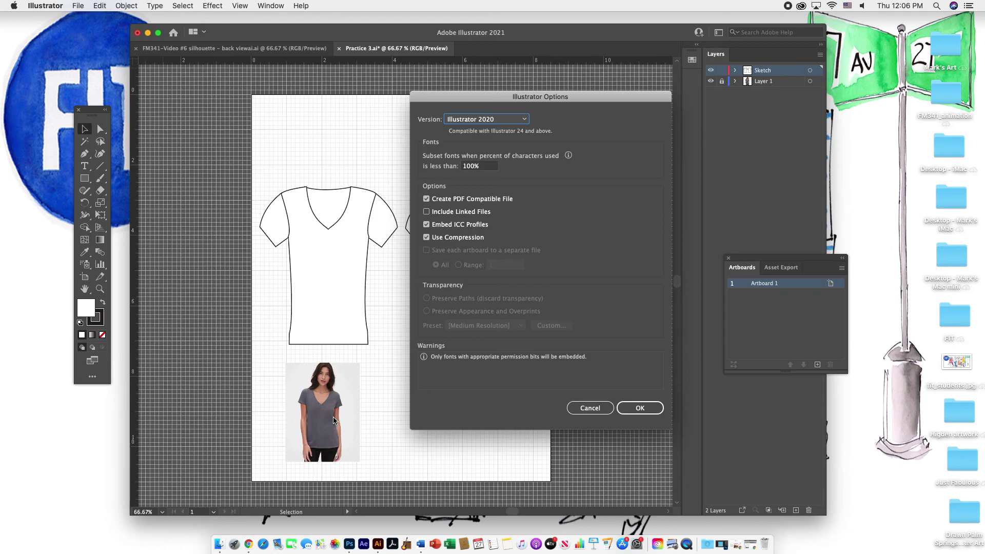
- Save higden_tshirt.ai with Include Linked Files enabled in the Illustrator Options
left_click(428, 213)
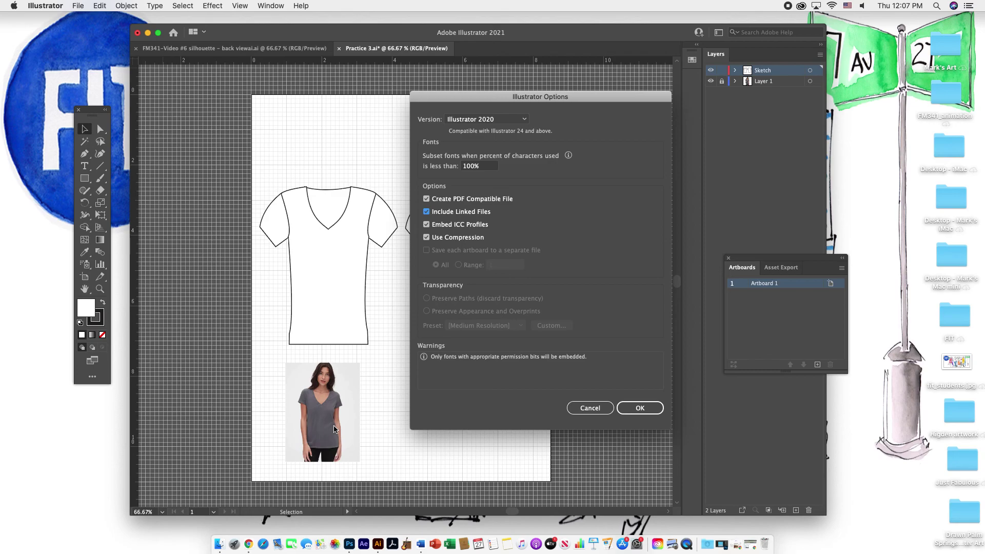
left_click(641, 408)
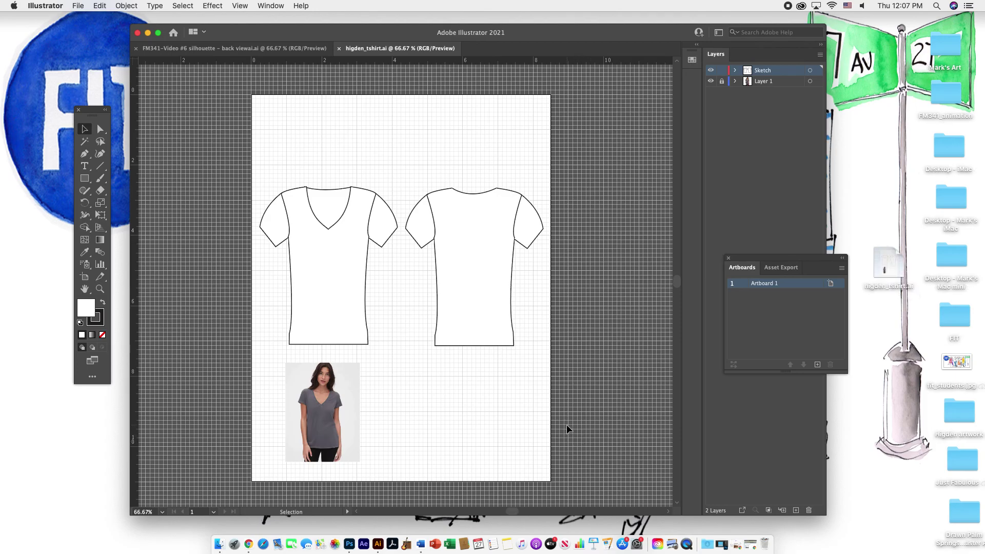